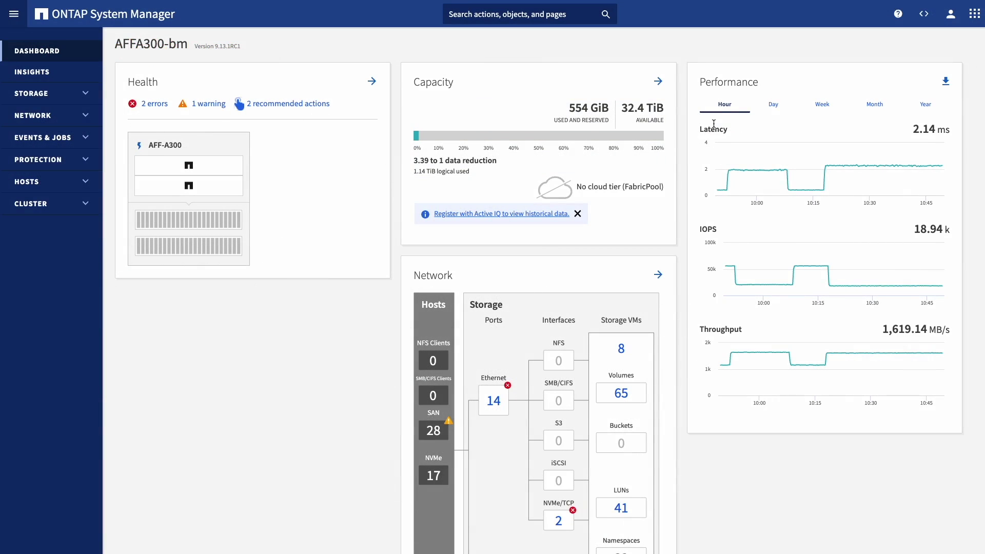
# Step: Expand STORAGE in ONTAP and list all 41 LUNs with their IOPS, latency and throughput
pyautogui.moveTo(731, 156)
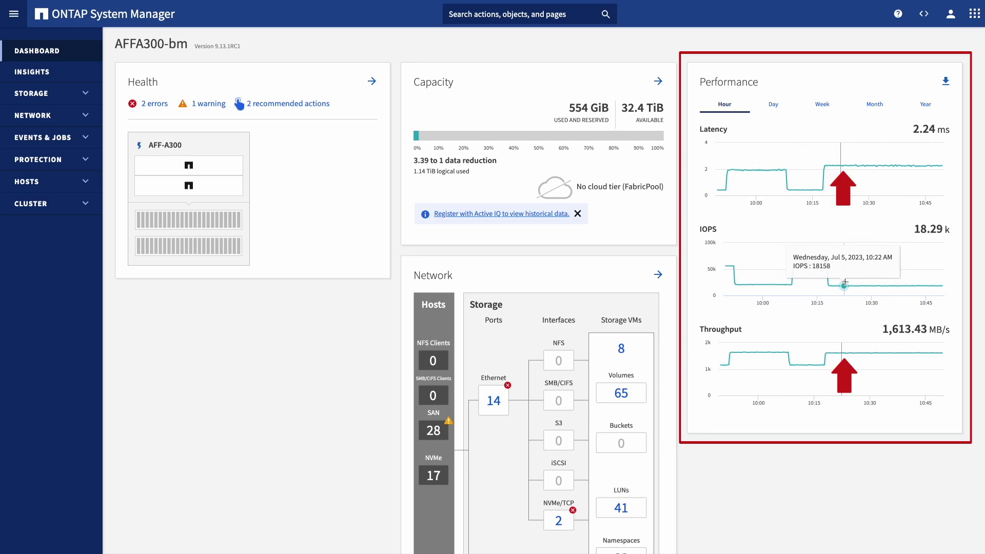
pyautogui.moveTo(791, 358)
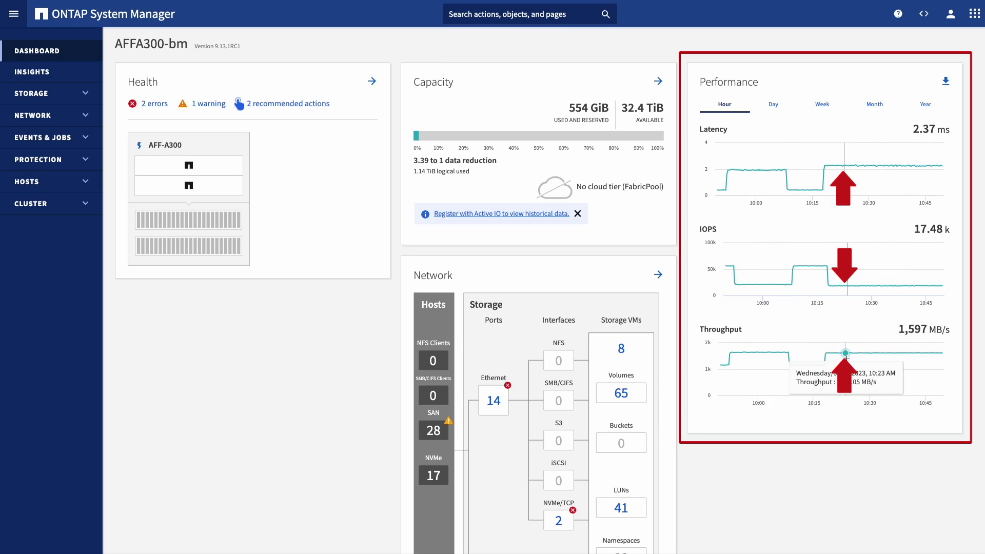
pyautogui.click(86, 94)
pyautogui.click(77, 145)
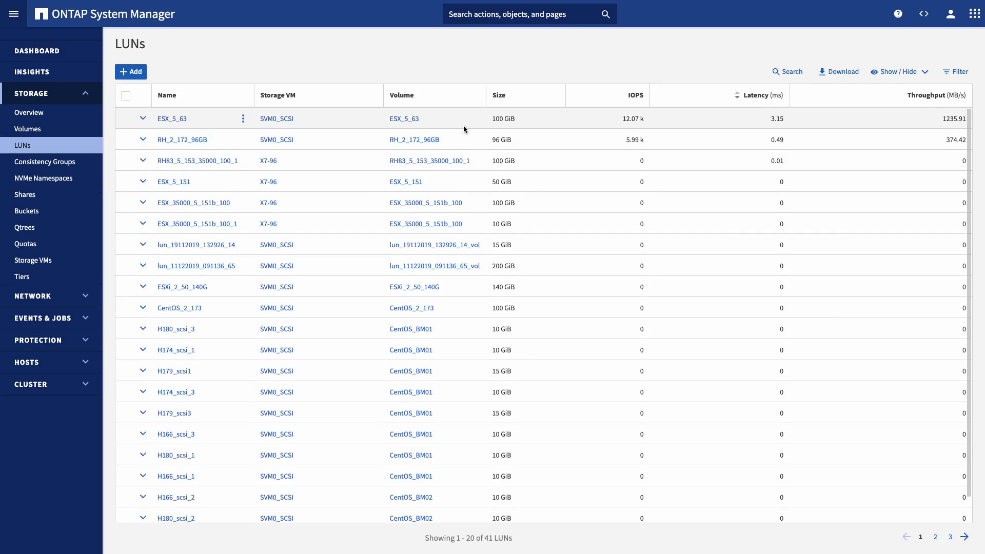
# Step: Open LUN ESX_5_63's details and scroll down to its latency, IOPS and throughput charts
pyautogui.click(165, 121)
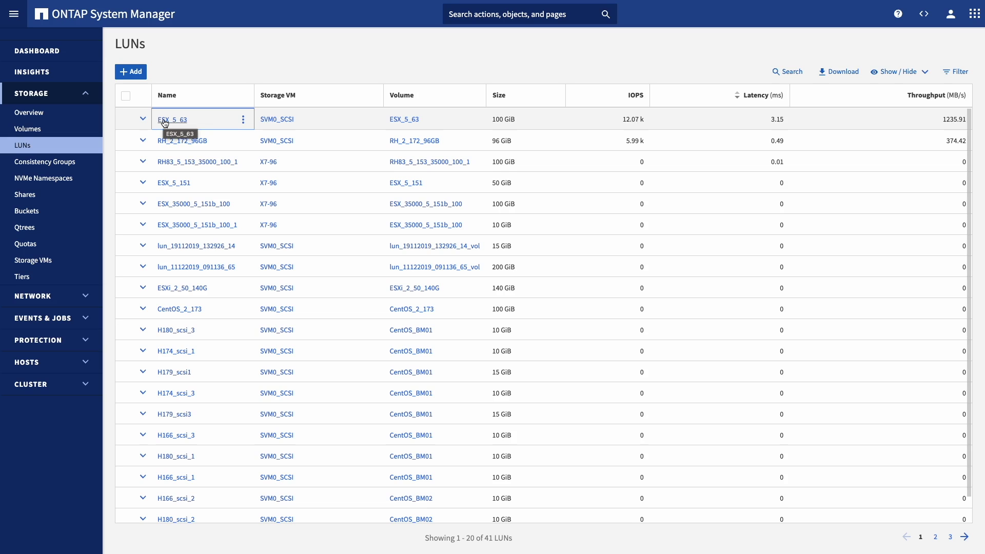
pyautogui.click(166, 122)
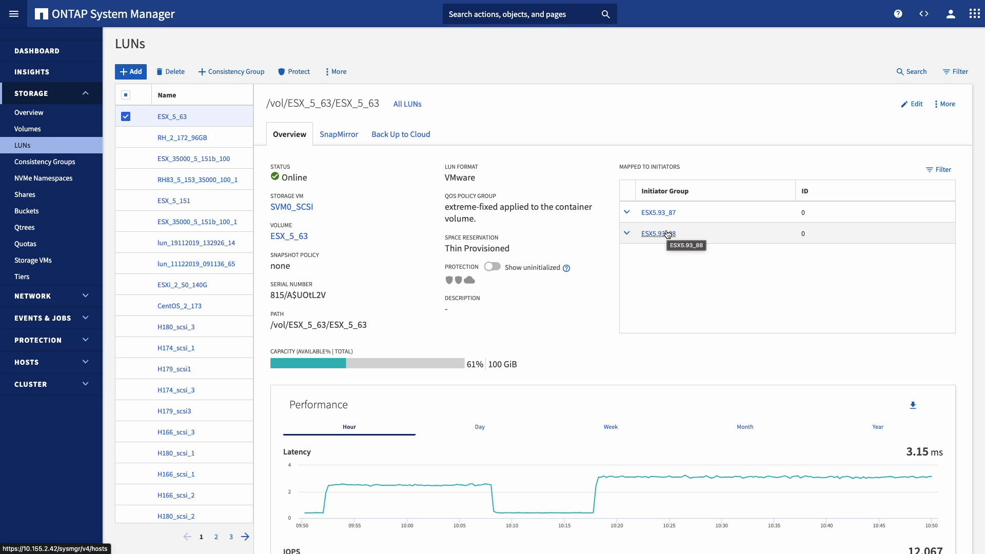
pyautogui.scroll(-3, 593, 245)
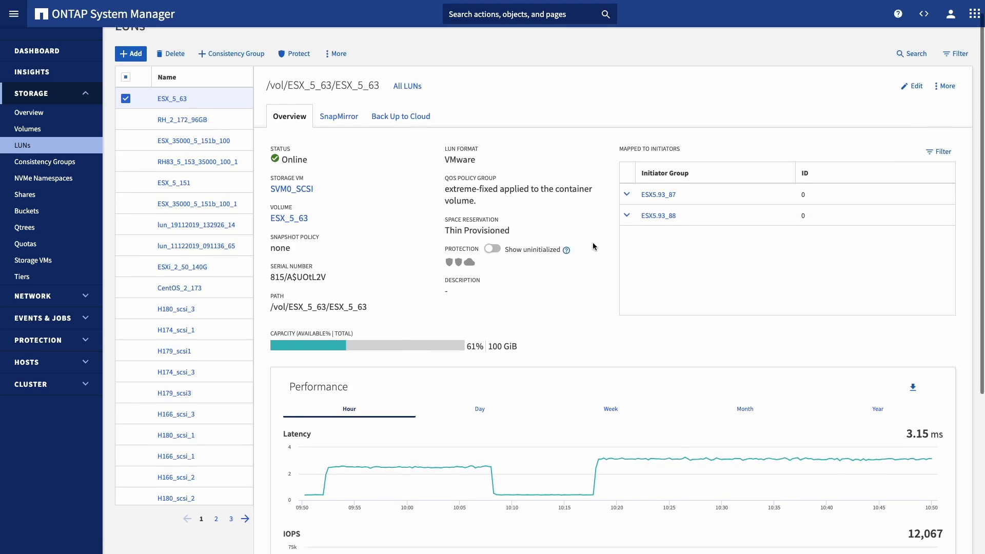
pyautogui.scroll(-2, 592, 247)
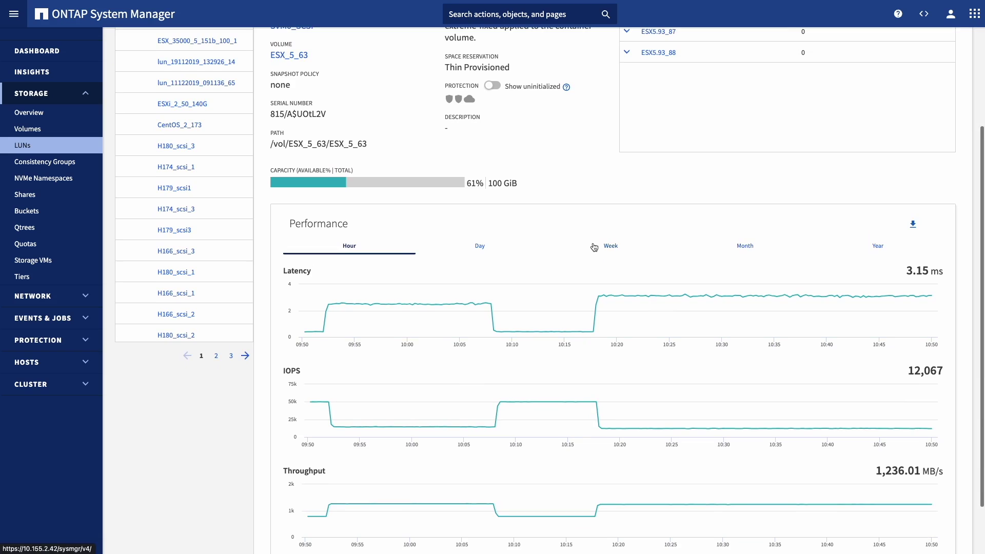
pyautogui.scroll(-1, 593, 245)
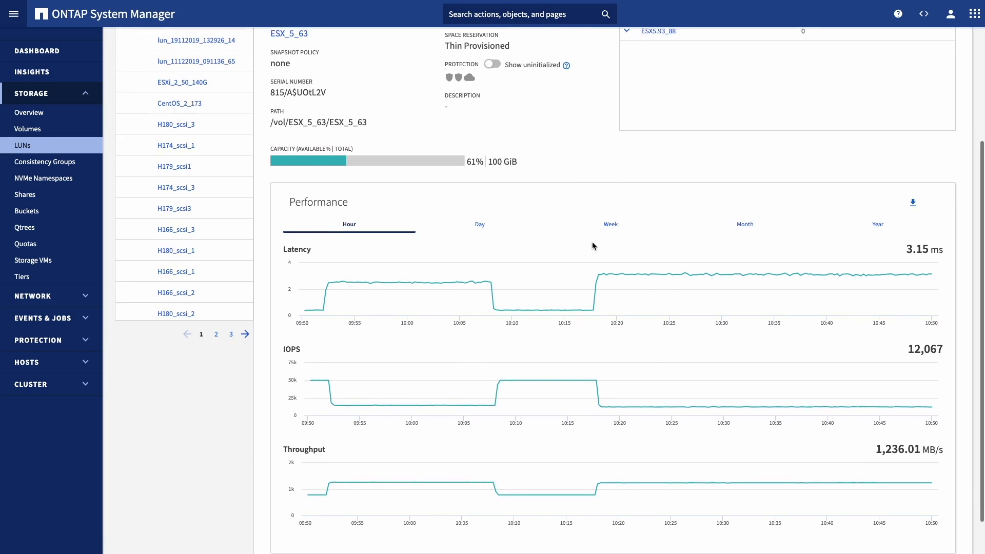
pyautogui.scroll(-1, 592, 246)
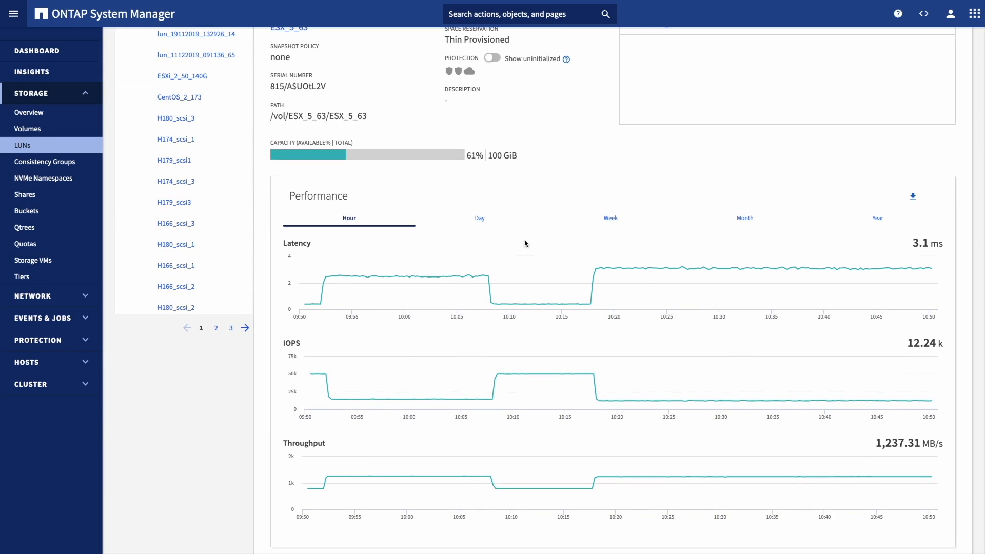
pyautogui.moveTo(488, 296)
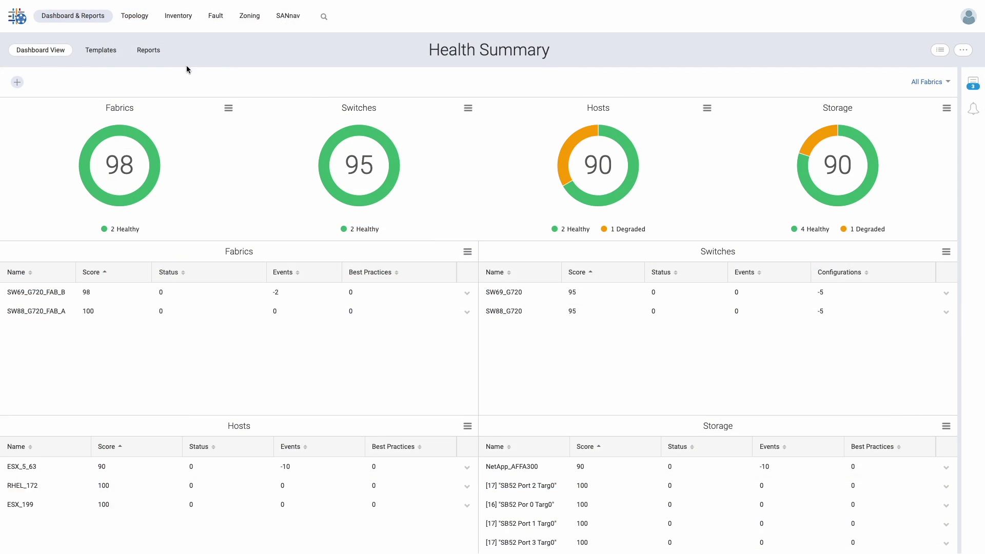
pyautogui.moveTo(585, 139)
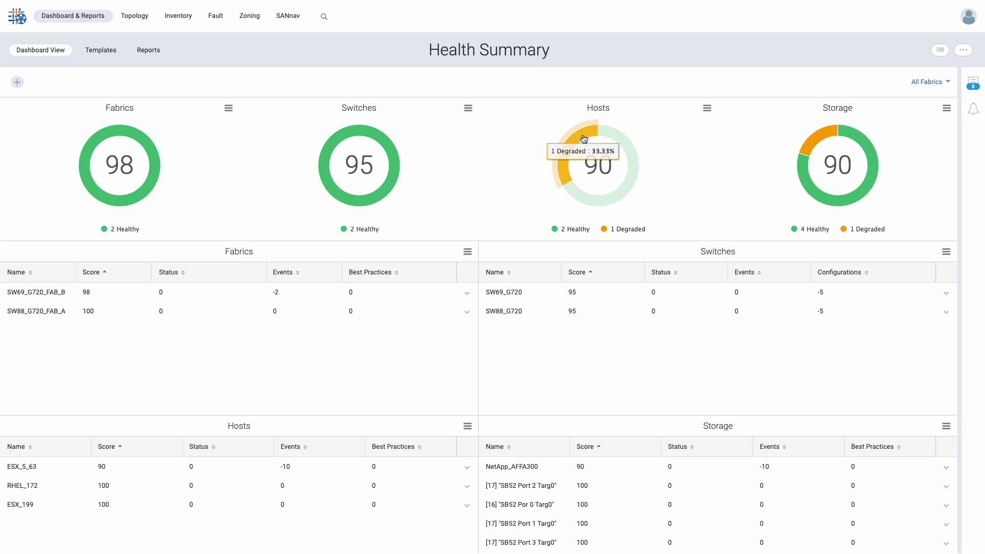
pyautogui.click(585, 139)
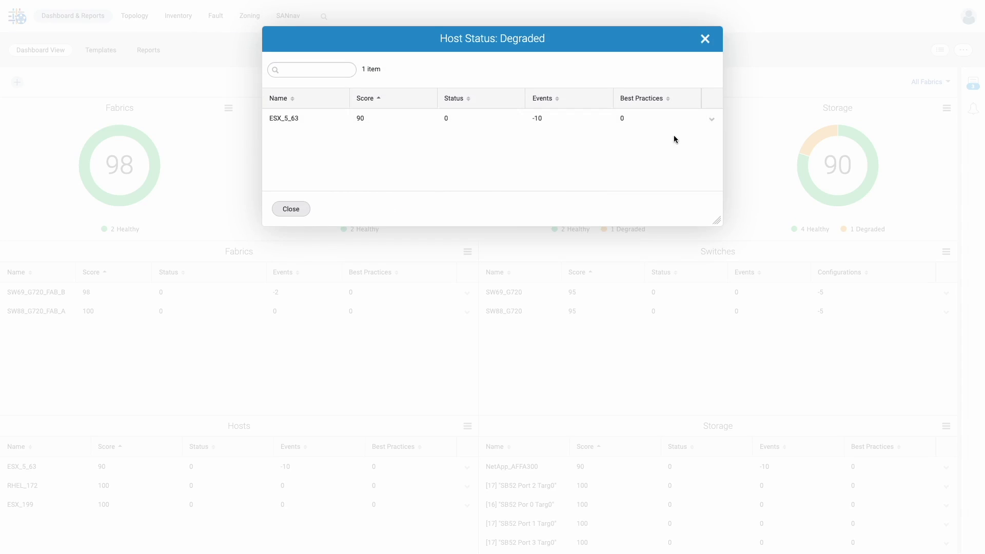
pyautogui.click(712, 120)
pyautogui.click(710, 137)
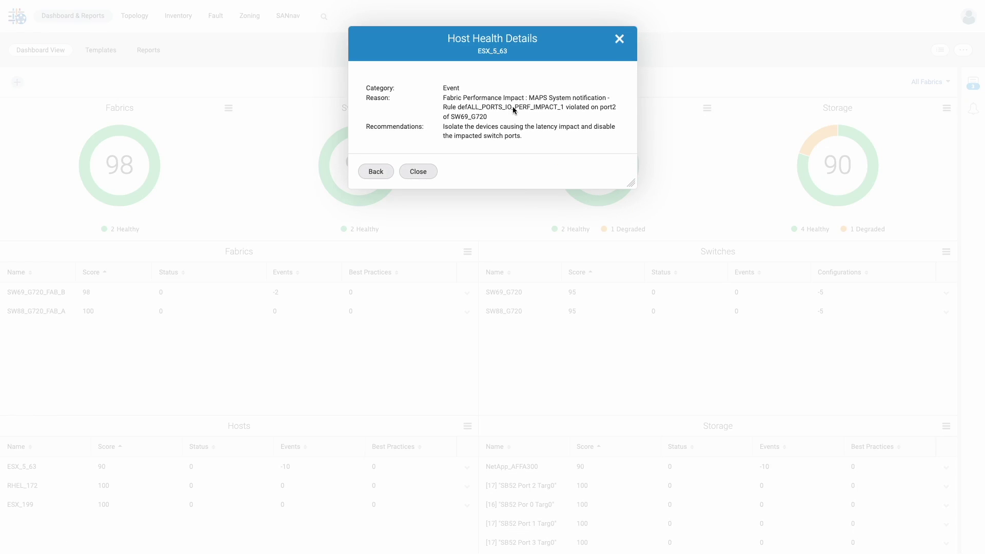
pyautogui.moveTo(513, 110); pyautogui.dragTo(564, 110)
pyautogui.click(570, 124)
pyautogui.doubleClick(606, 108)
pyautogui.click(614, 121)
pyautogui.click(427, 172)
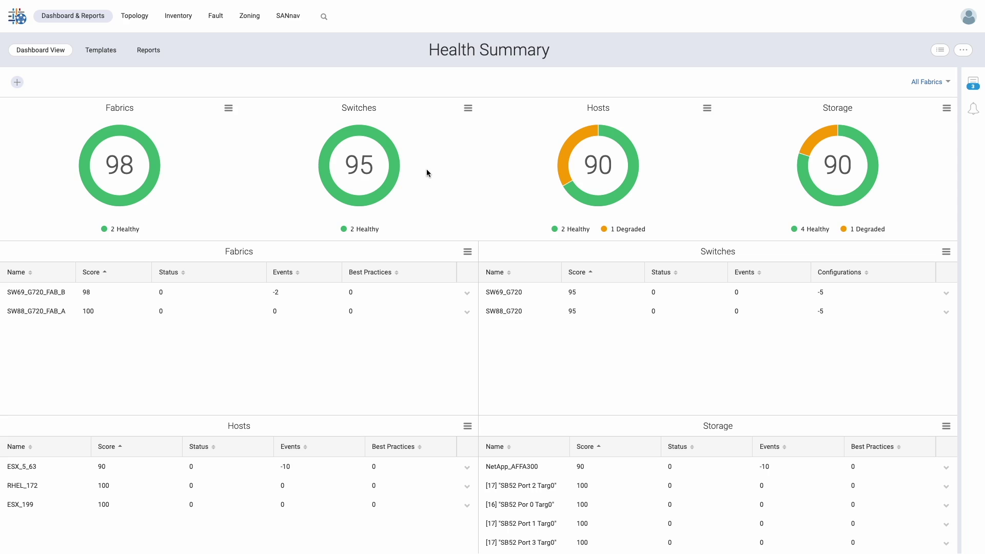
# Step: Switch the SANnav dashboard to Network Port Traffic Conditions
pyautogui.click(940, 50)
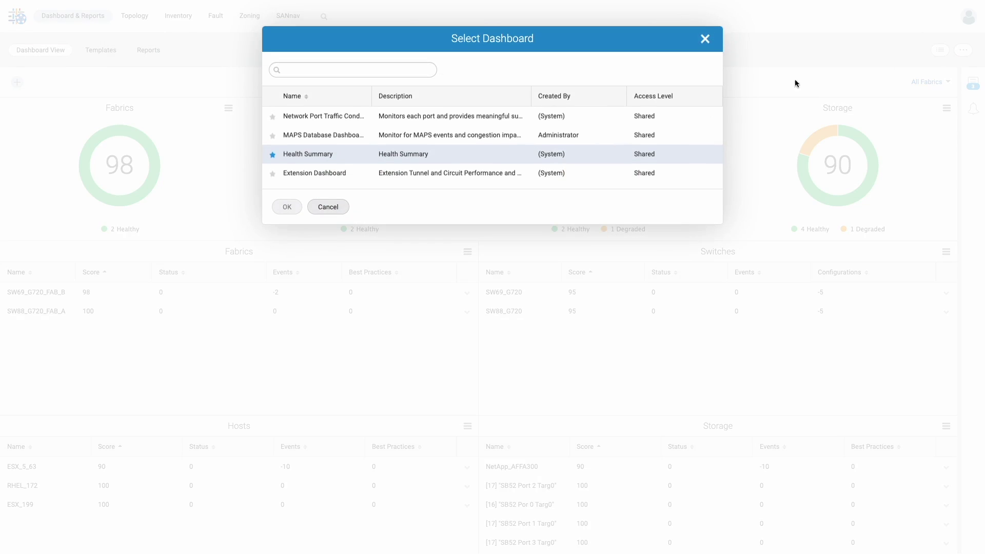
pyautogui.click(296, 118)
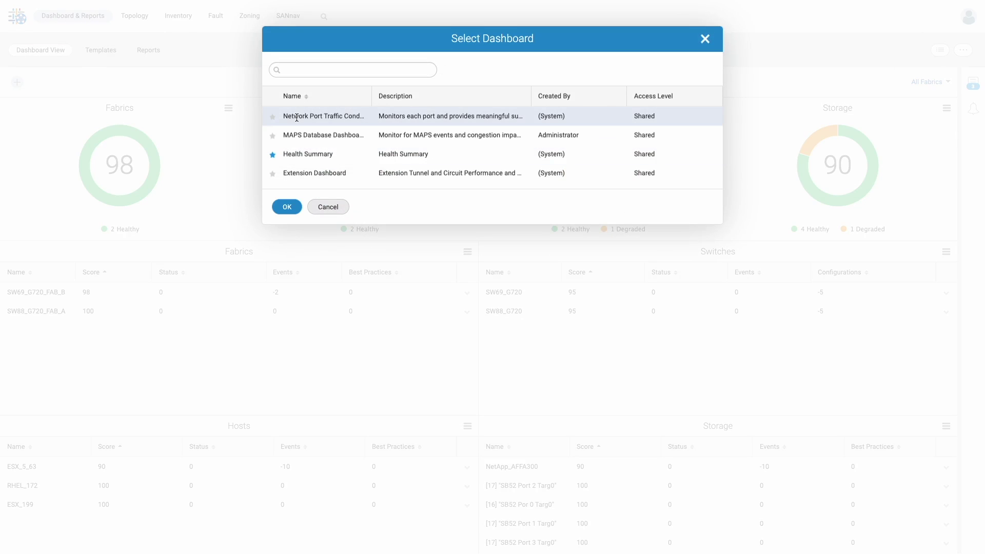
pyautogui.click(290, 208)
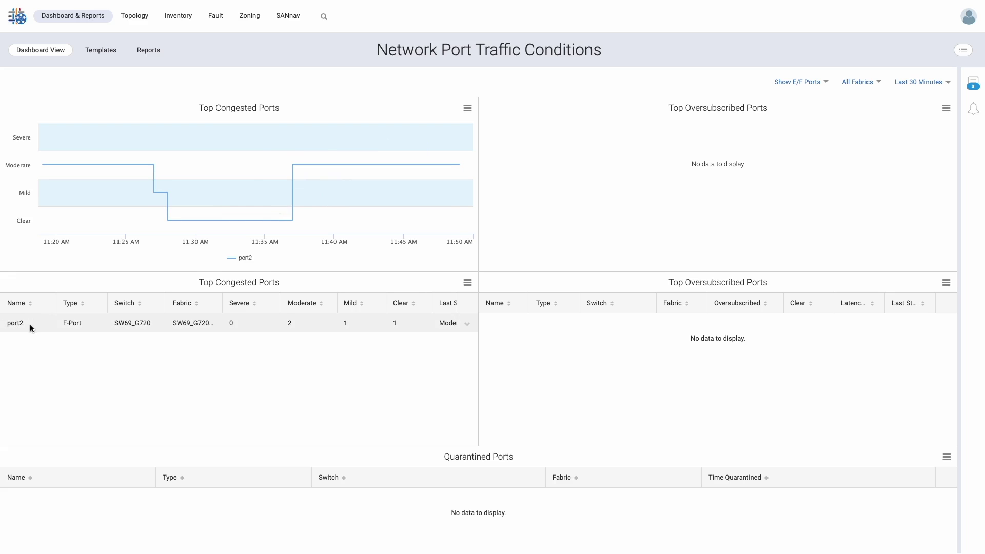
# Step: Widen the Fabric column and review port2's violations list with every column visible
pyautogui.moveTo(221, 303); pyautogui.dragTo(250, 303)
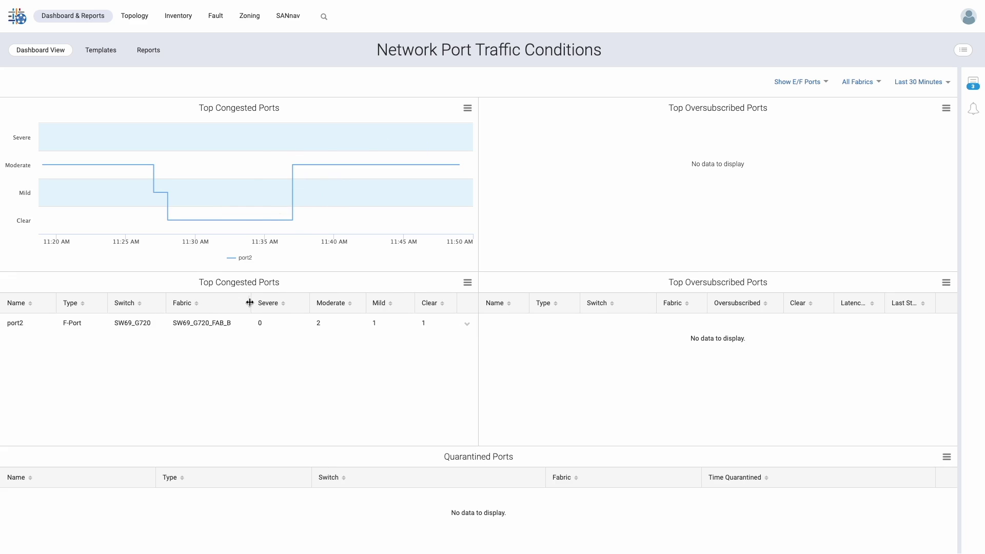
pyautogui.click(467, 324)
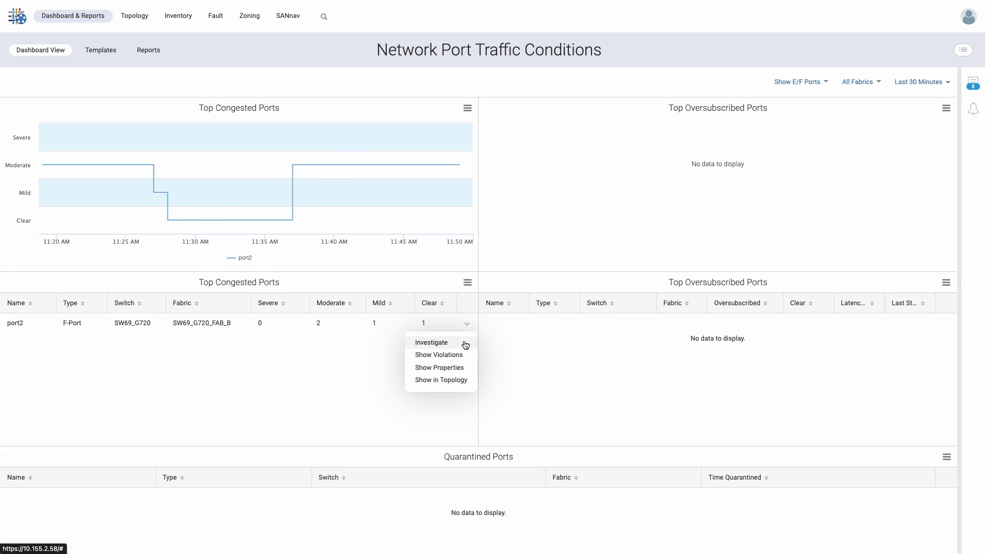
pyautogui.click(455, 354)
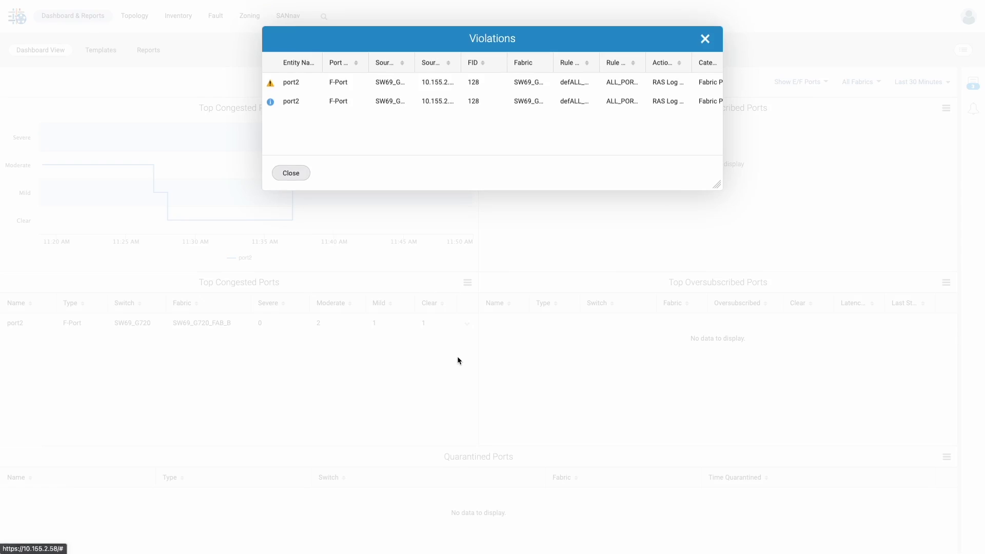
pyautogui.moveTo(717, 185); pyautogui.dragTo(921, 177)
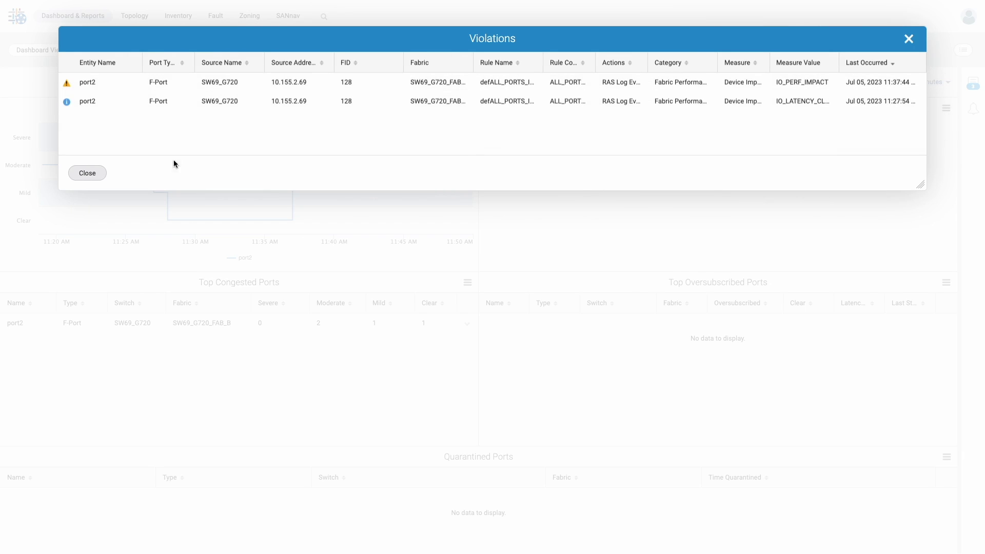
# Step: Show port2 of SW69_G720 in the fabric topology
pyautogui.click(93, 173)
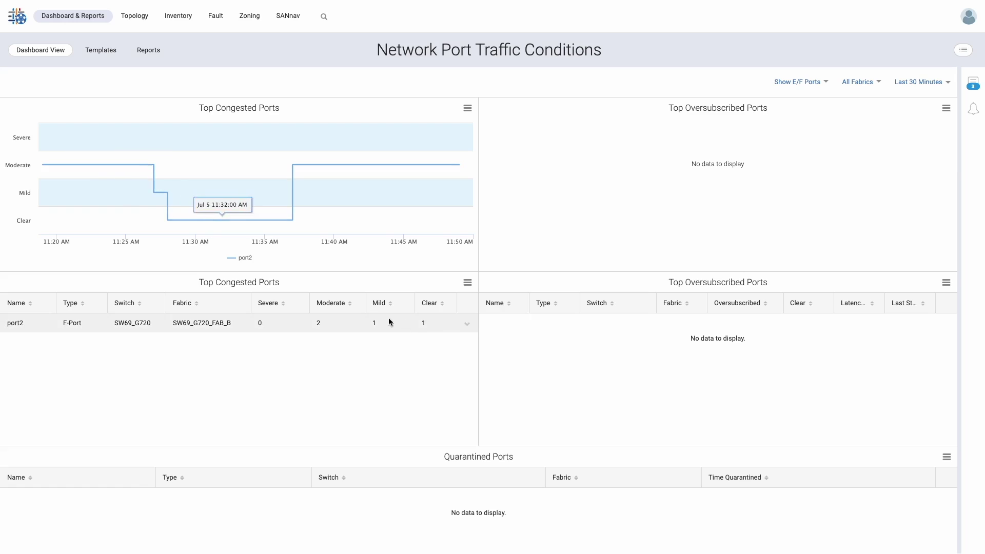
pyautogui.click(467, 324)
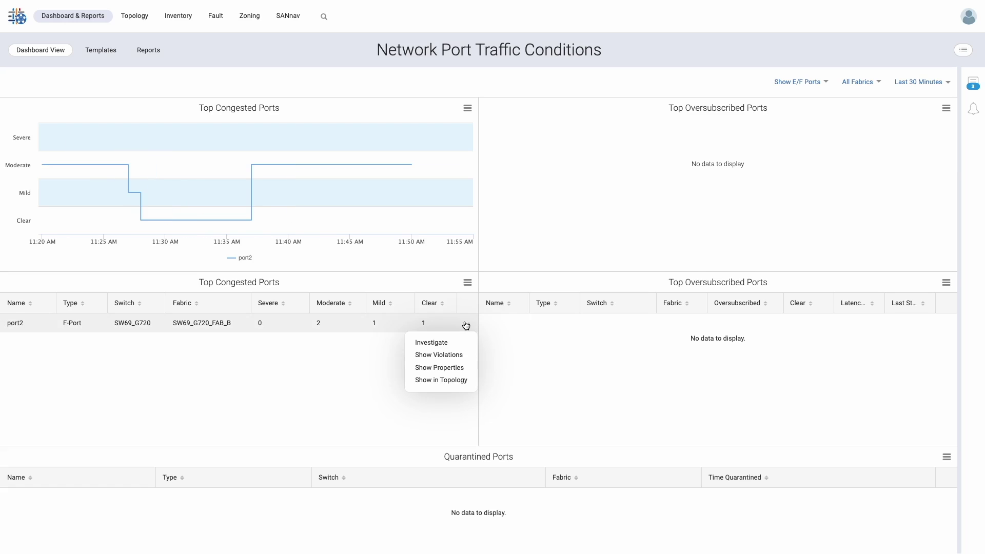
pyautogui.click(454, 380)
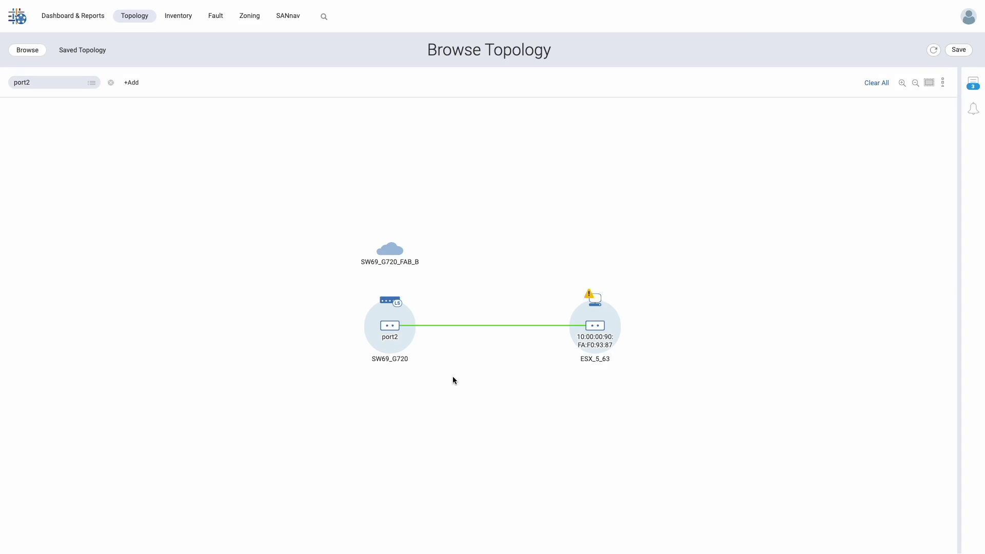
# Step: Filter topology to host ESX_5_63 and expand SW69_G720, SW88_G720, ESX_5_63 and NetApp_AFFA300 into ports
pyautogui.click(600, 299)
pyautogui.click(627, 333)
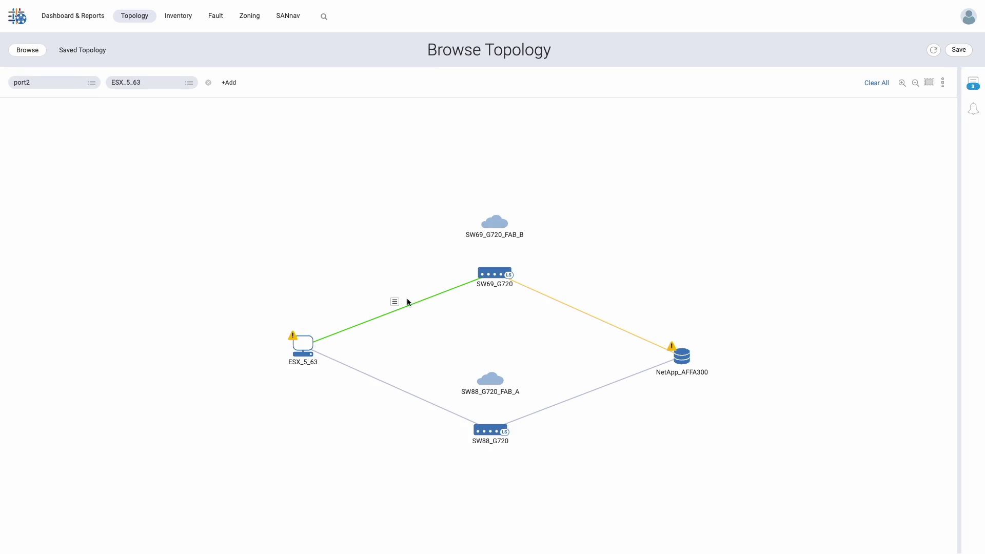
pyautogui.moveTo(509, 279)
pyautogui.click(486, 261)
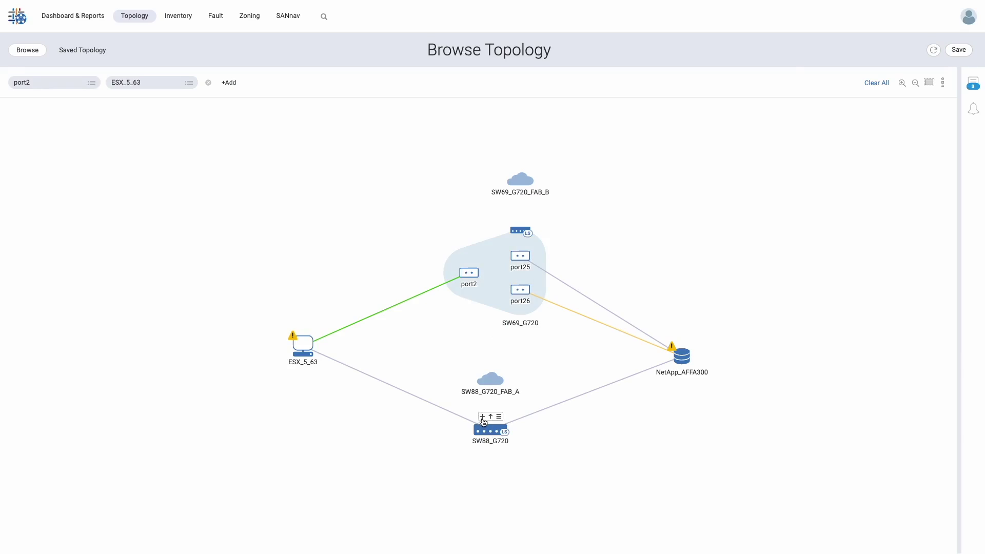
pyautogui.click(483, 416)
pyautogui.click(294, 328)
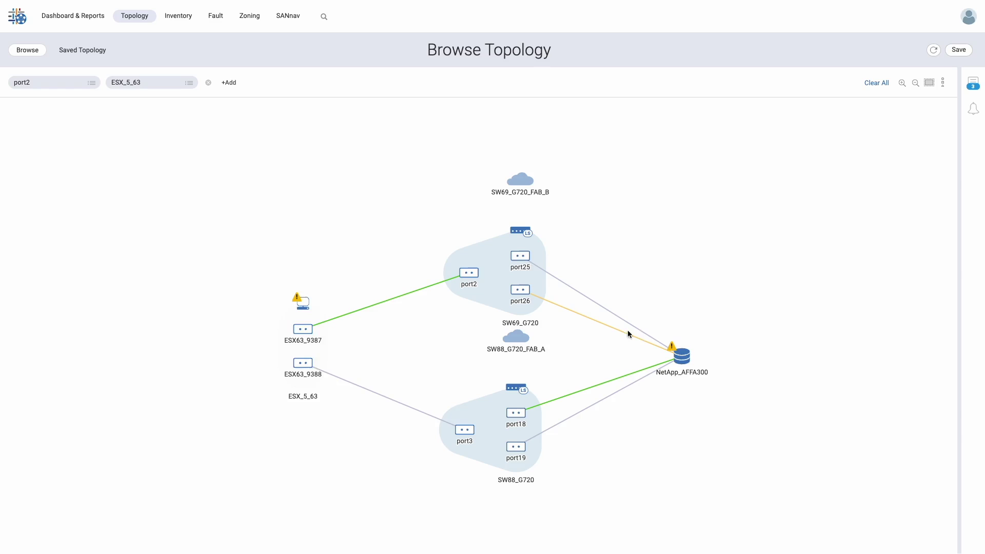
pyautogui.click(674, 340)
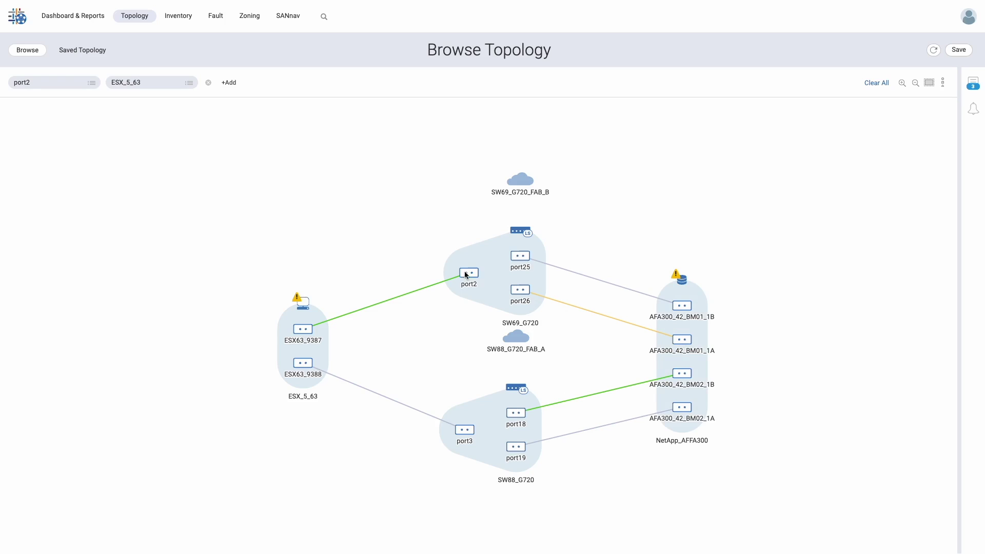
pyautogui.moveTo(314, 333)
pyautogui.moveTo(504, 338)
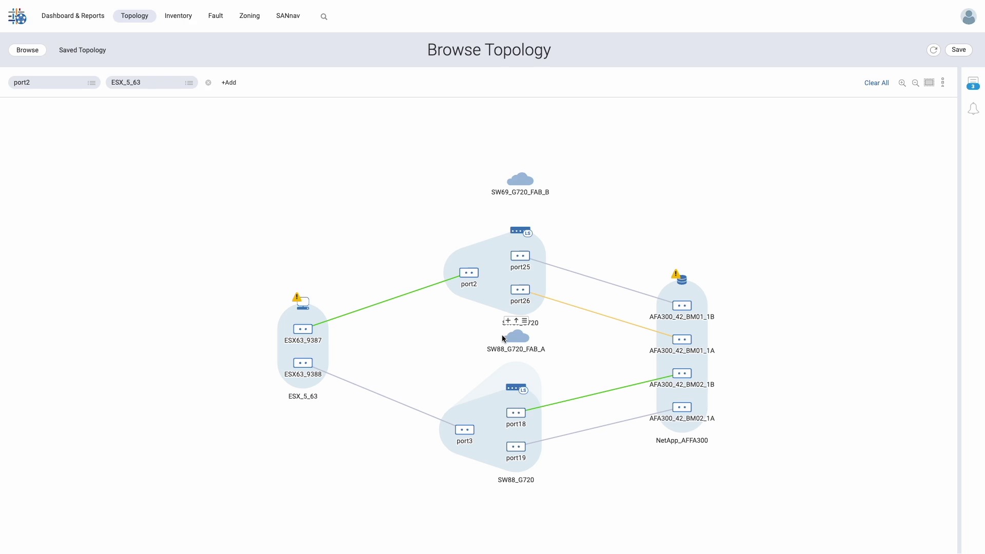
# Step: Open Fault > Violations and expand the first RD_ECT_GT_2750 IO Latency violation's details
pyautogui.click(216, 18)
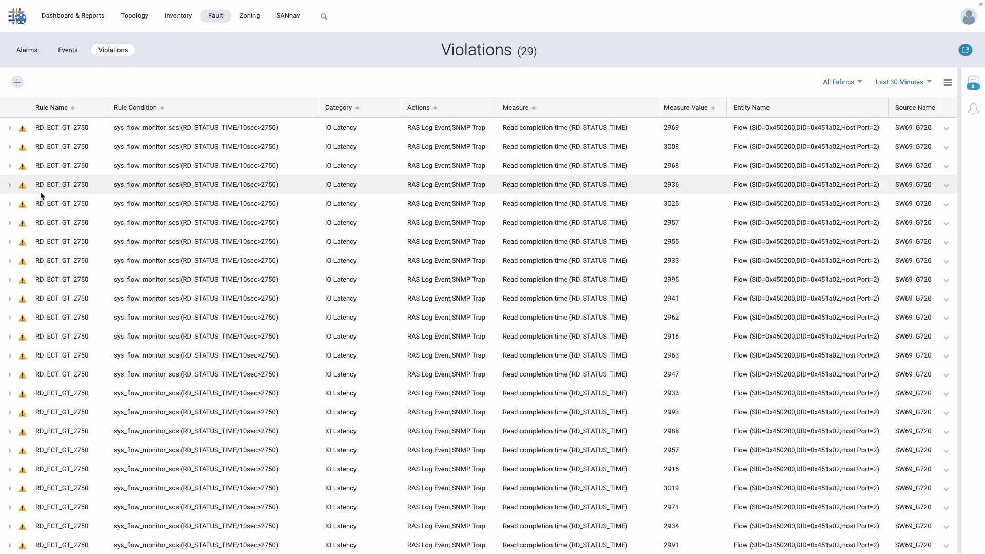
pyautogui.click(11, 130)
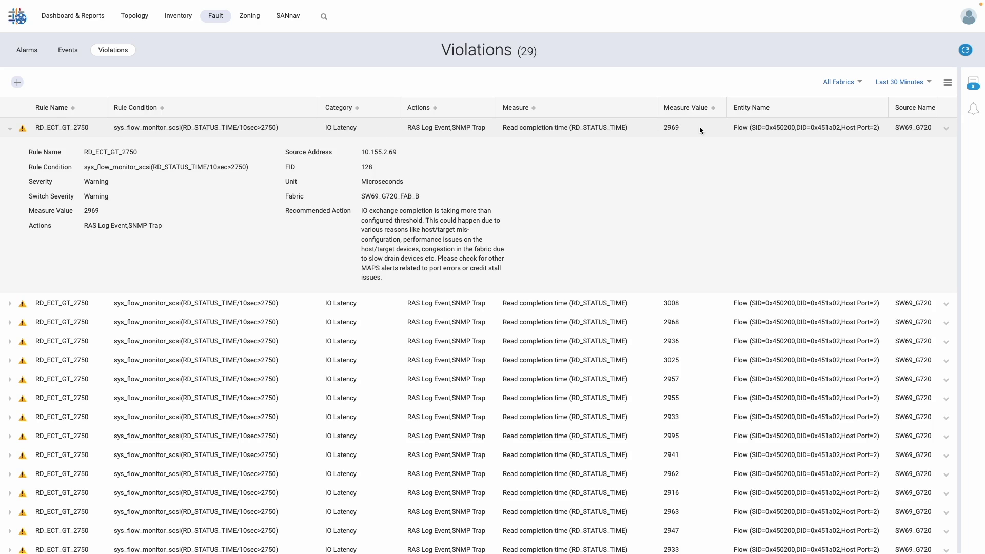
pyautogui.moveTo(733, 128); pyautogui.dragTo(889, 130)
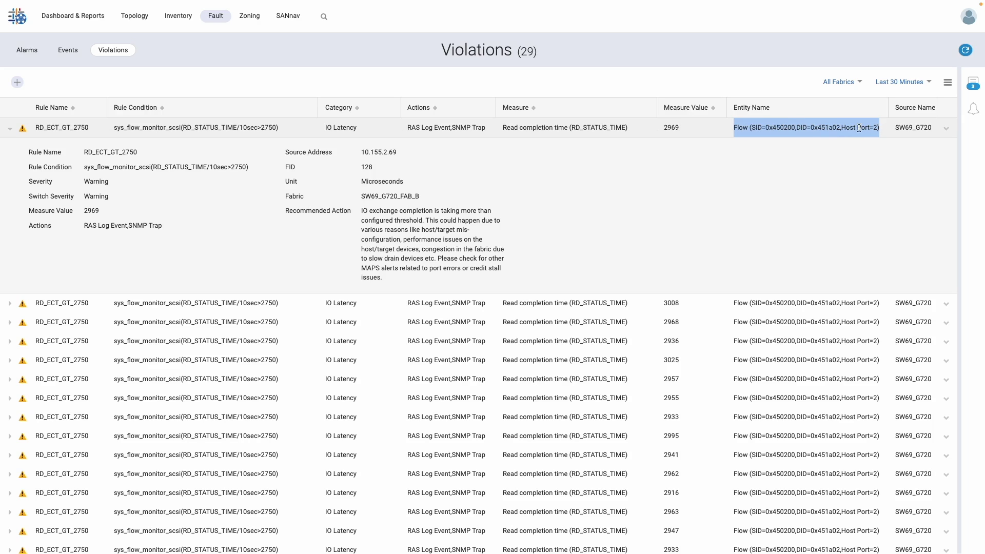
pyautogui.click(747, 124)
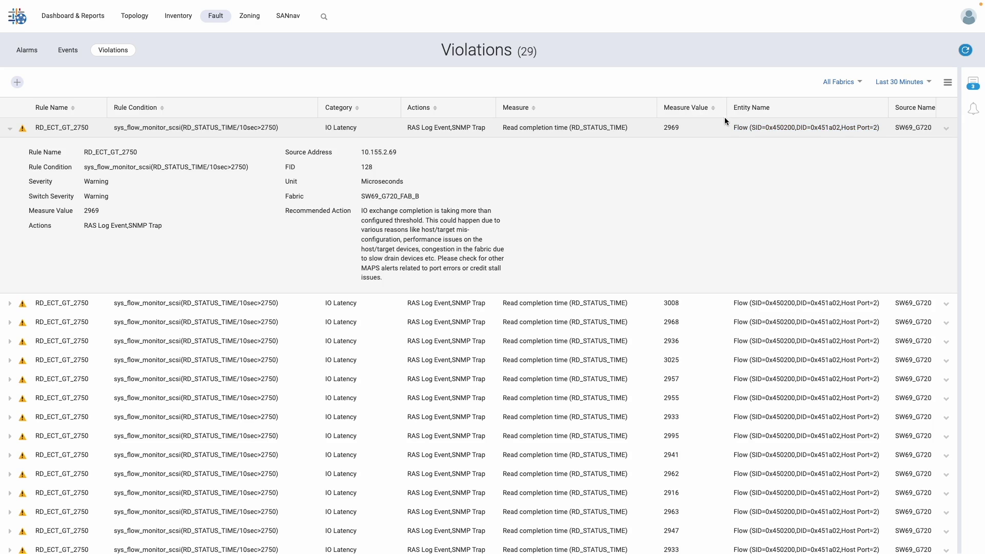
# Step: Filter the flows inventory with the VM_ITL_93:87<>23:69 filter
pyautogui.click(181, 21)
pyautogui.click(18, 83)
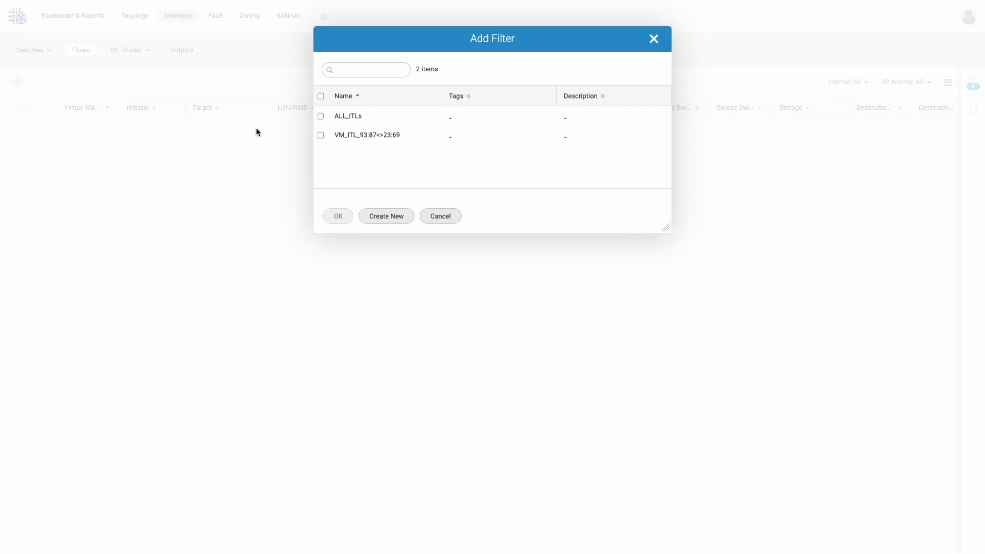
pyautogui.click(319, 134)
pyautogui.click(335, 215)
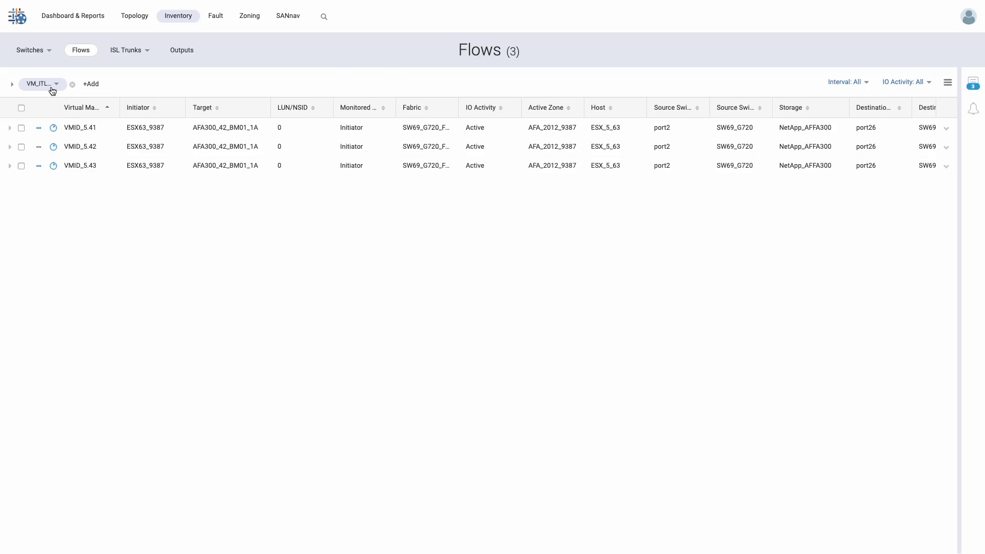
pyautogui.click(49, 85)
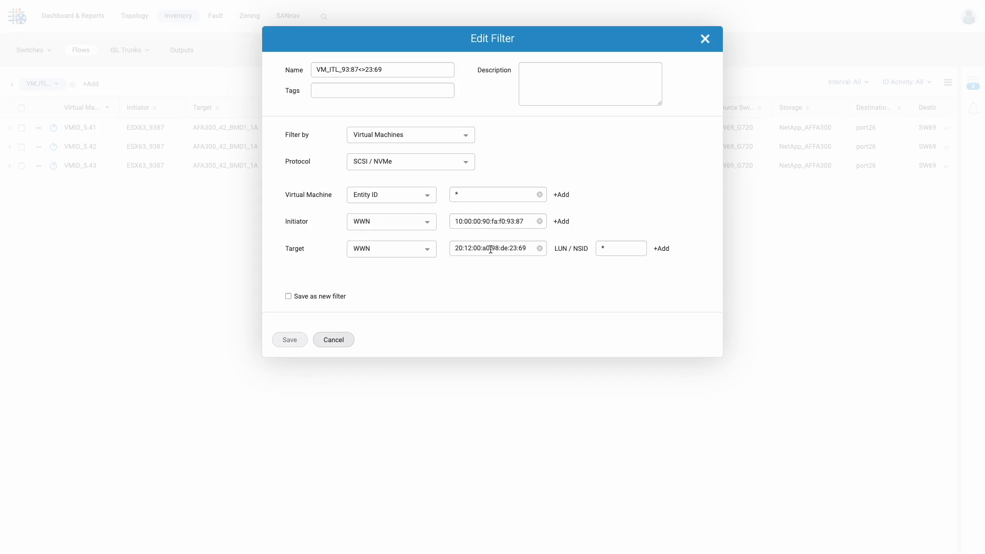
pyautogui.click(344, 342)
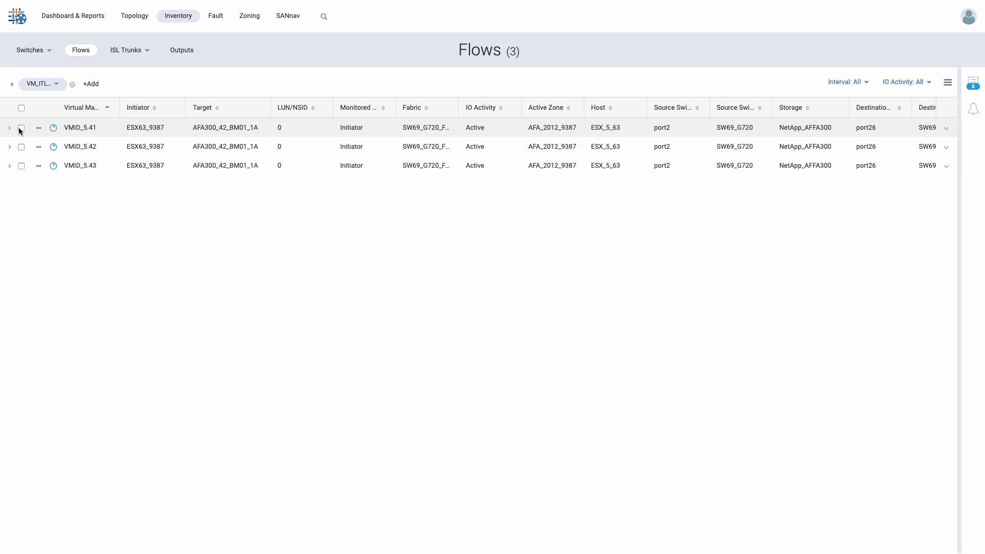
# Step: Select all three filtered flows and open them in Investigation Mode
pyautogui.click(21, 108)
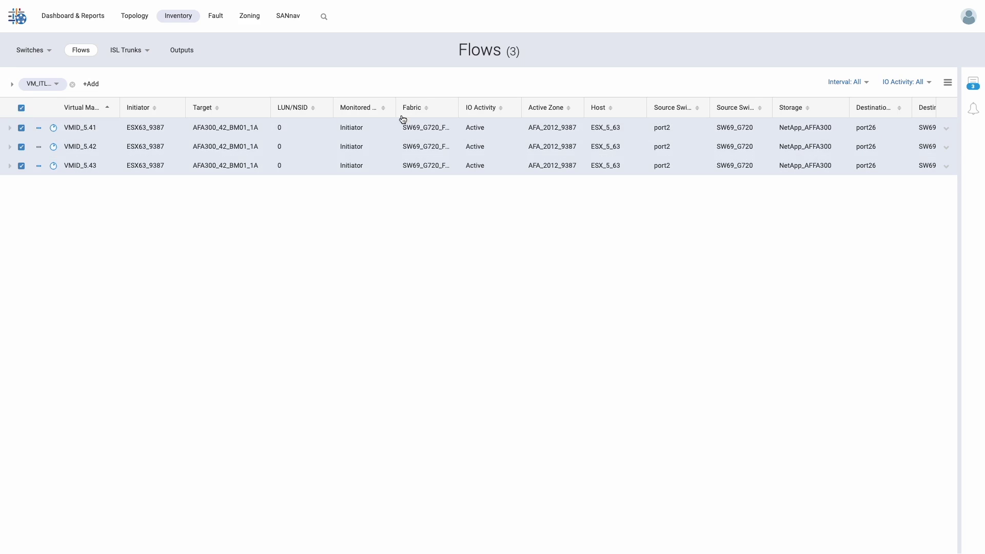
pyautogui.click(948, 82)
pyautogui.click(930, 102)
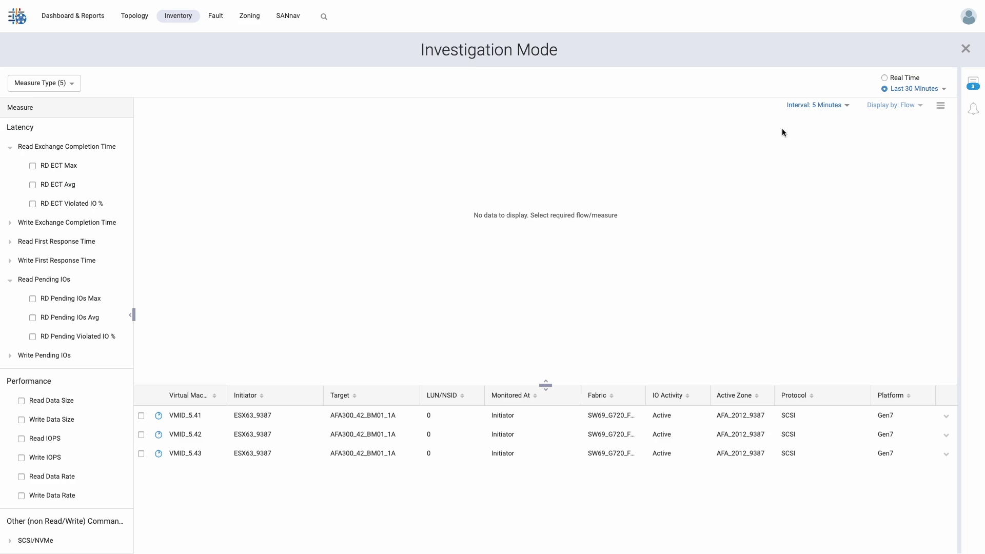
# Step: Chart RD ECT Avg, RD Pending IOs Avg and Read Data Rate for flows VMID_5.41–5.43
pyautogui.click(32, 185)
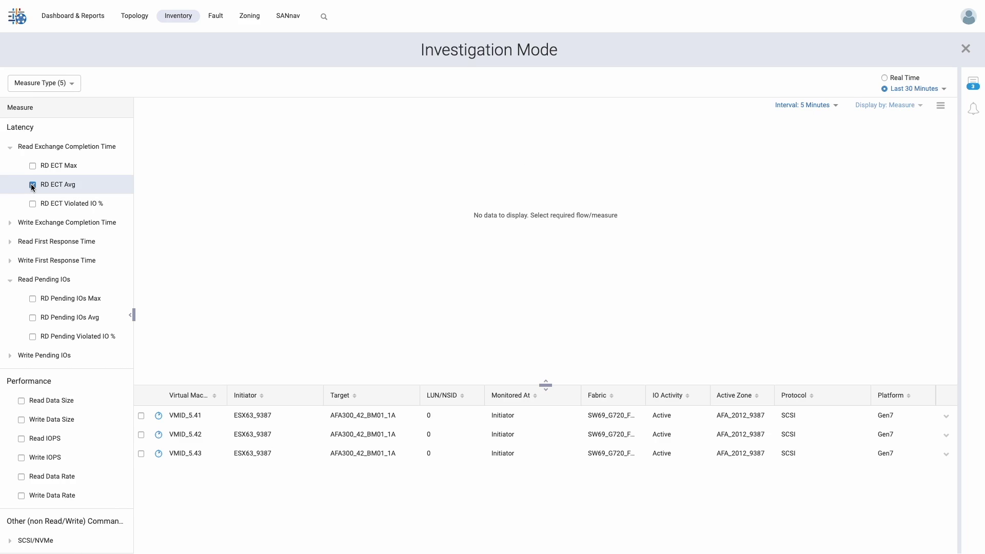
pyautogui.click(32, 316)
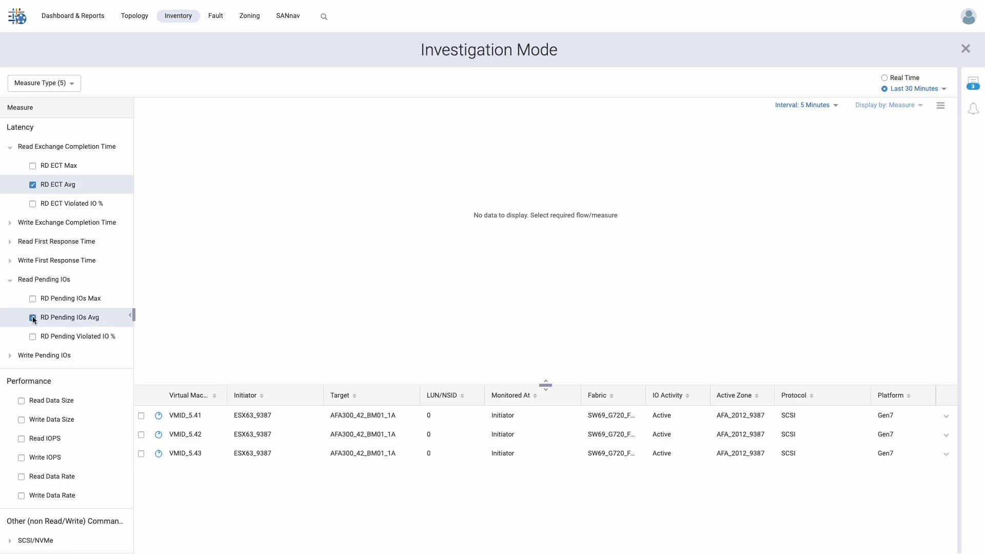
pyautogui.click(21, 475)
pyautogui.click(141, 415)
pyautogui.click(141, 435)
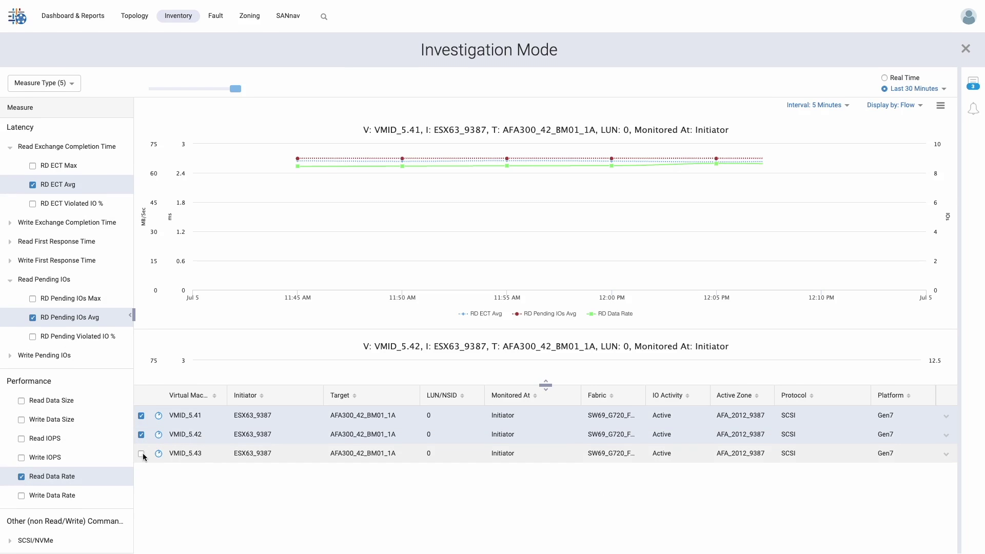
pyautogui.click(141, 453)
pyautogui.moveTo(546, 385); pyautogui.dragTo(546, 467)
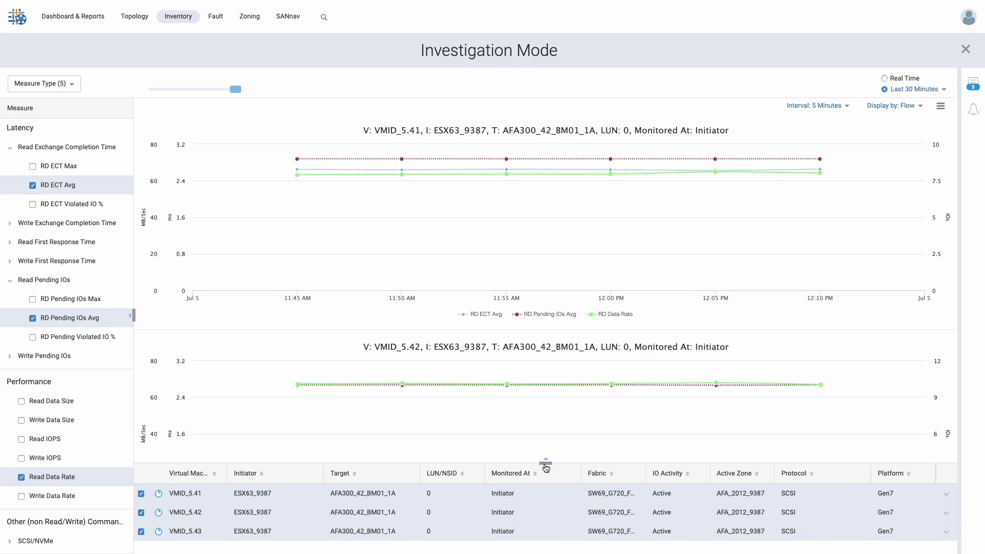
# Step: Set the chart time range to Last 2 Hours
pyautogui.click(944, 90)
pyautogui.click(615, 93)
pyautogui.click(354, 219)
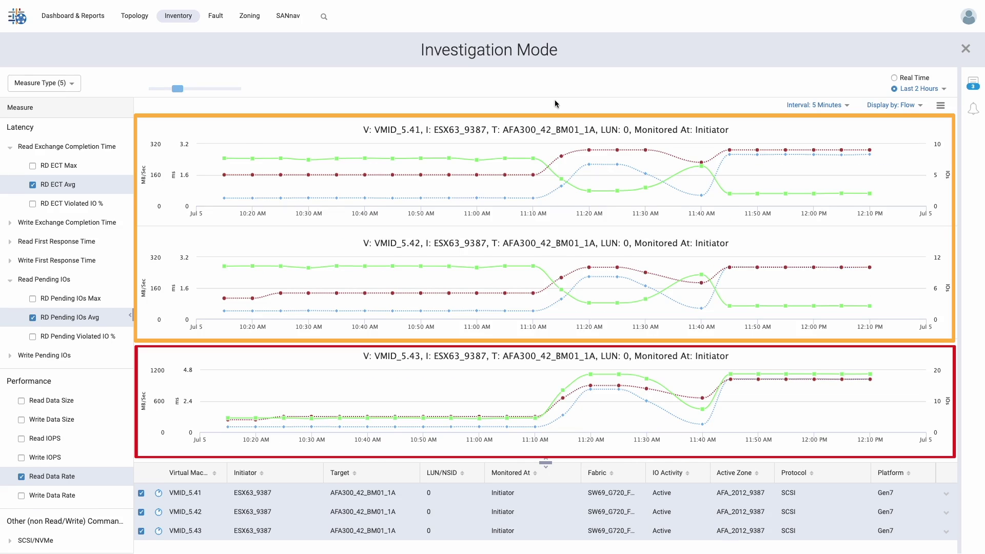
pyautogui.moveTo(536, 161)
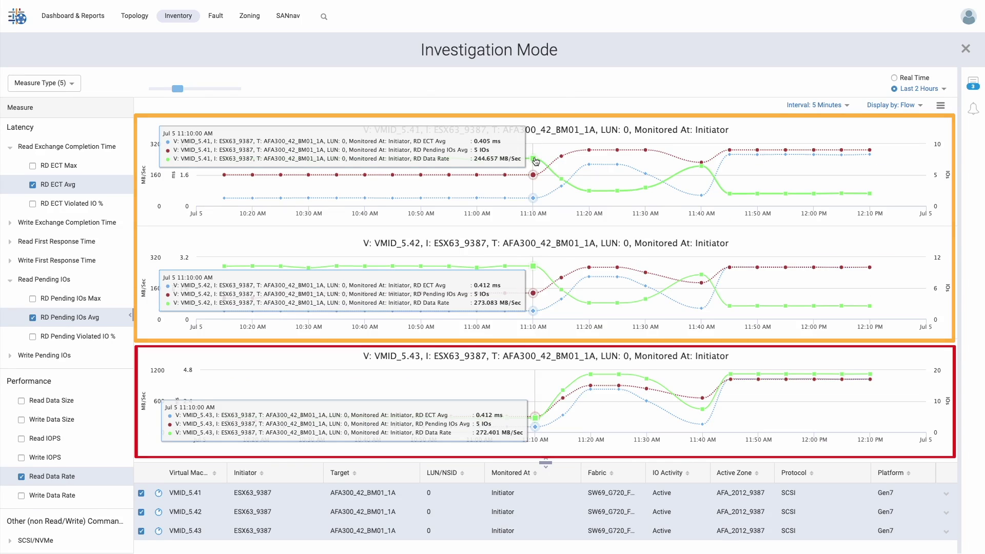